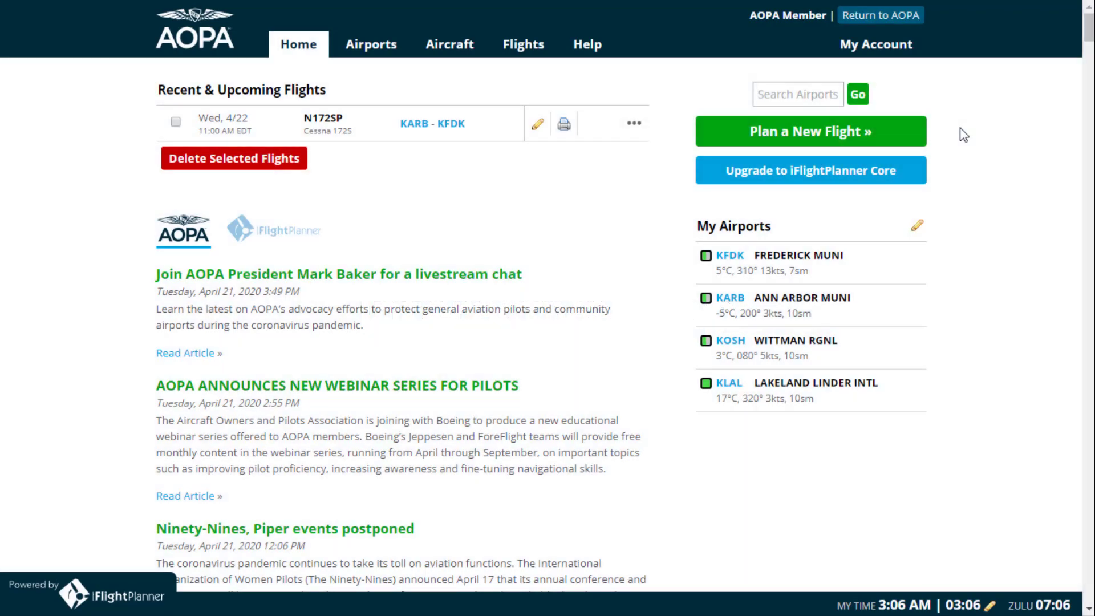
# Start a new flight plan from the AOPA home page with Plan a New Flight
pyautogui.click(900, 136)
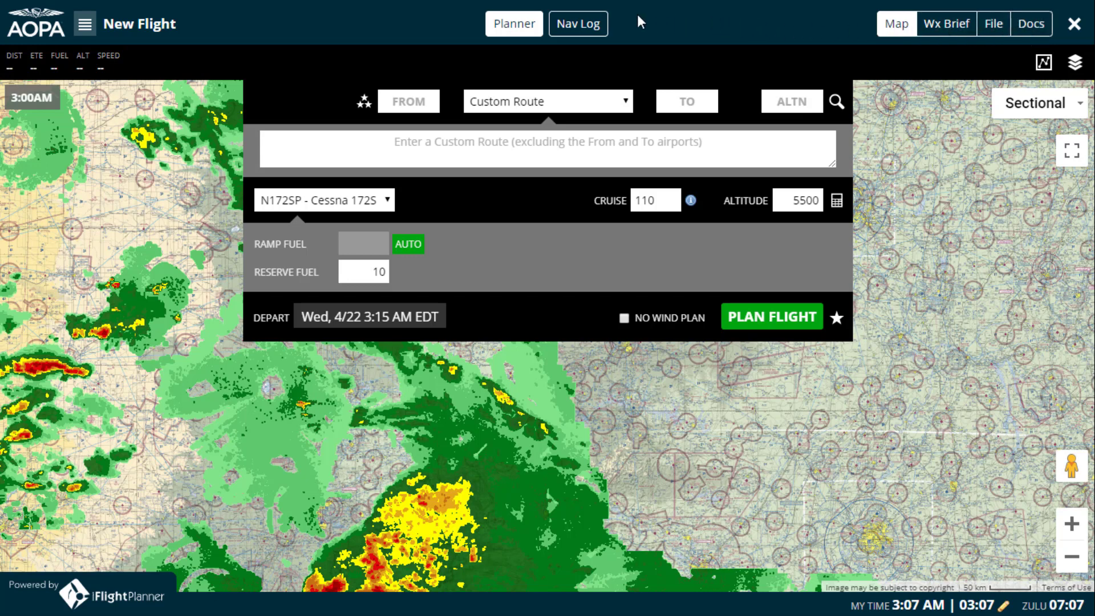
pyautogui.click(521, 32)
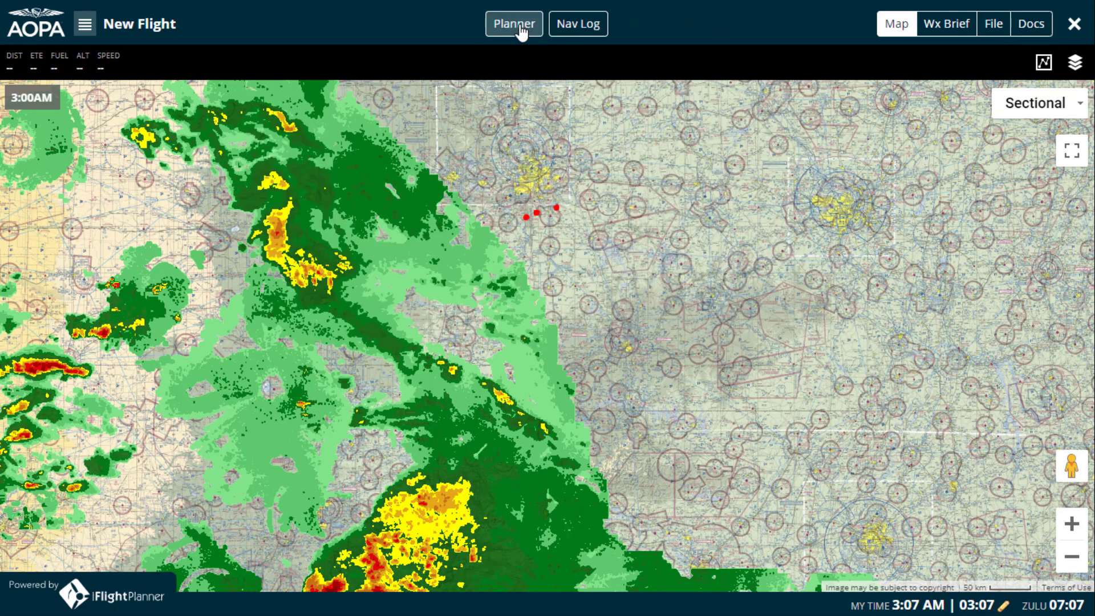
pyautogui.click(583, 31)
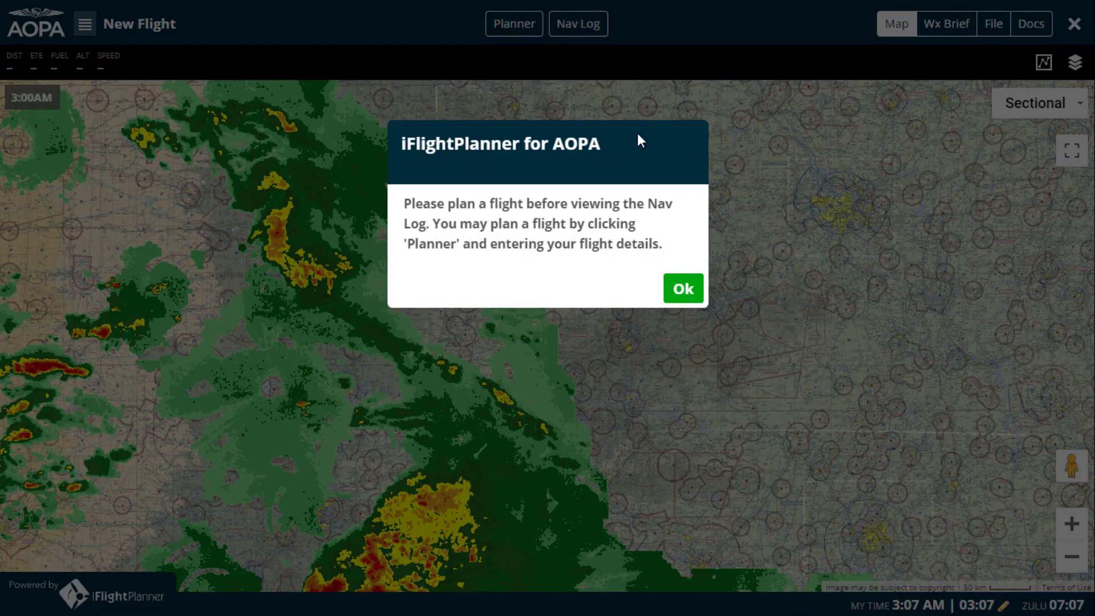
pyautogui.click(689, 290)
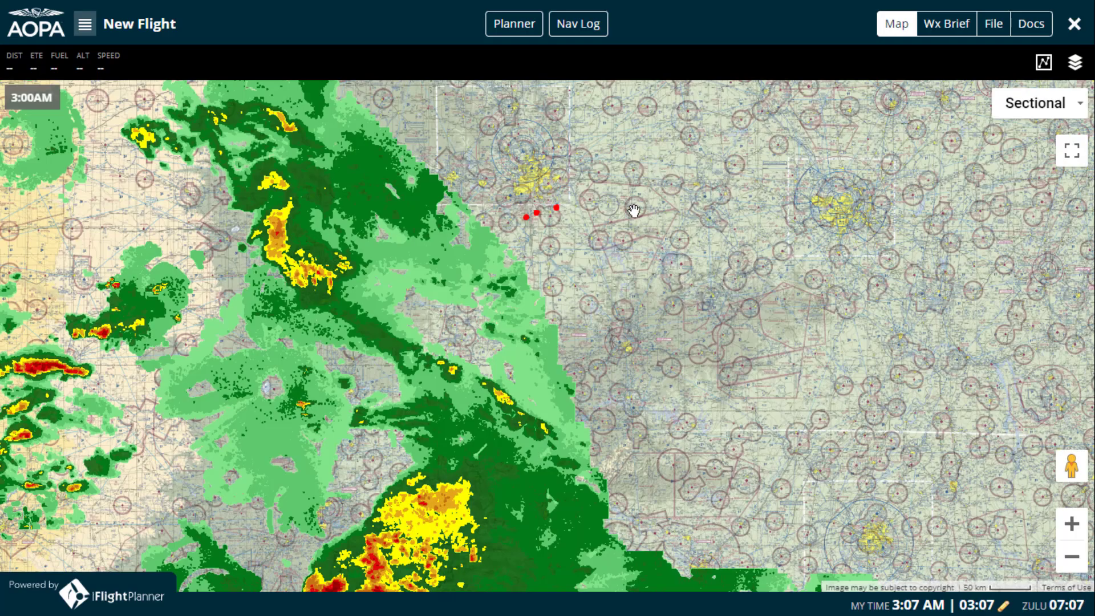
pyautogui.click(512, 32)
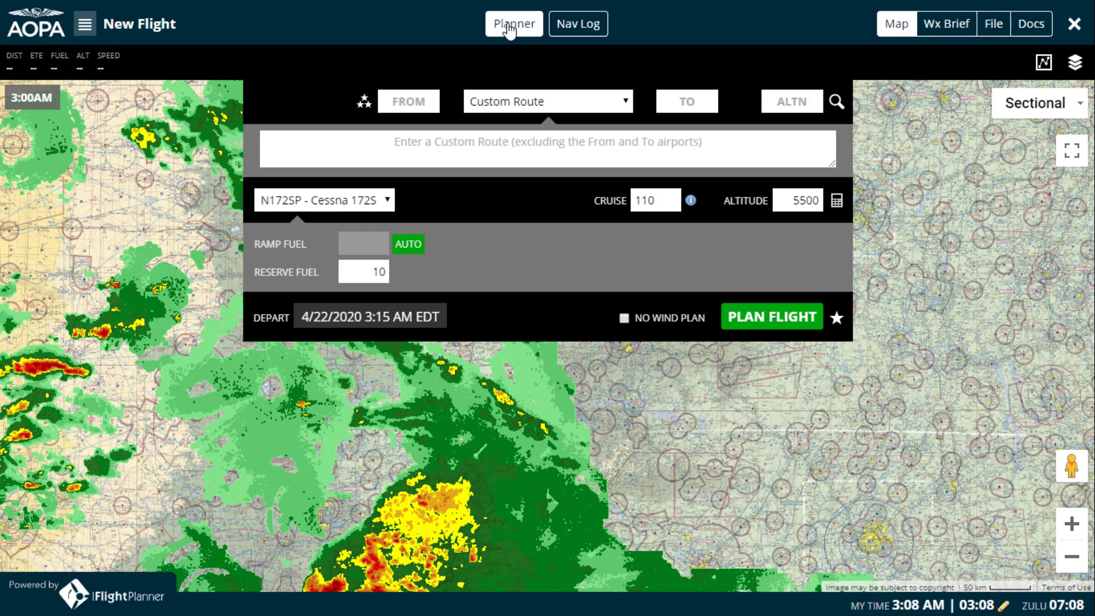
# Load the stored 'iFlightPlanner to AOPA' route (KARB–KFDK, alternate KDMW) and route it along Low-Altitude Airways
pyautogui.click(365, 105)
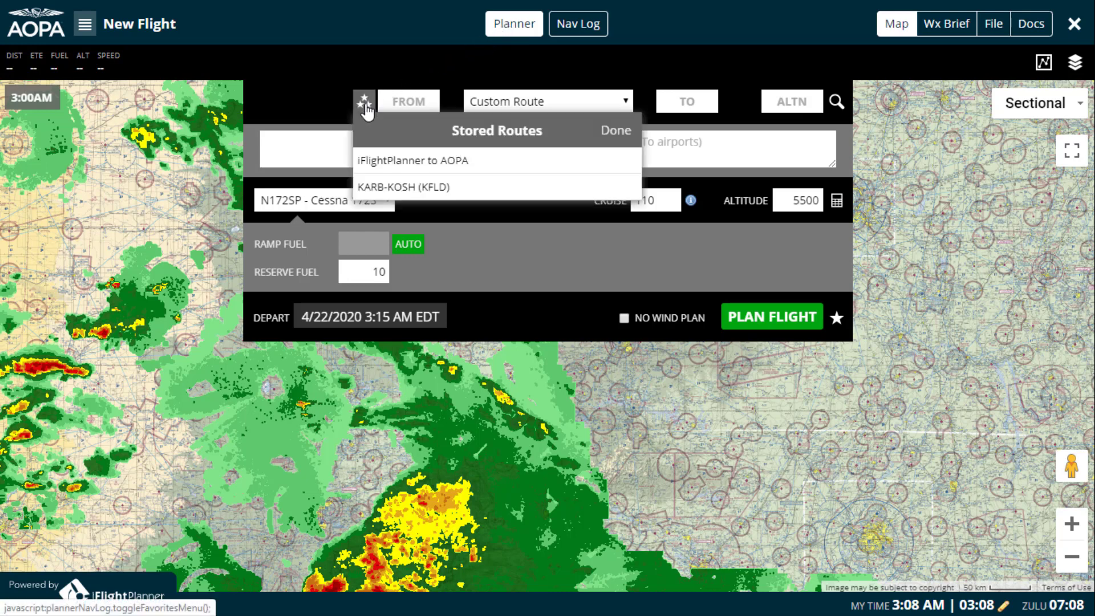
pyautogui.click(444, 164)
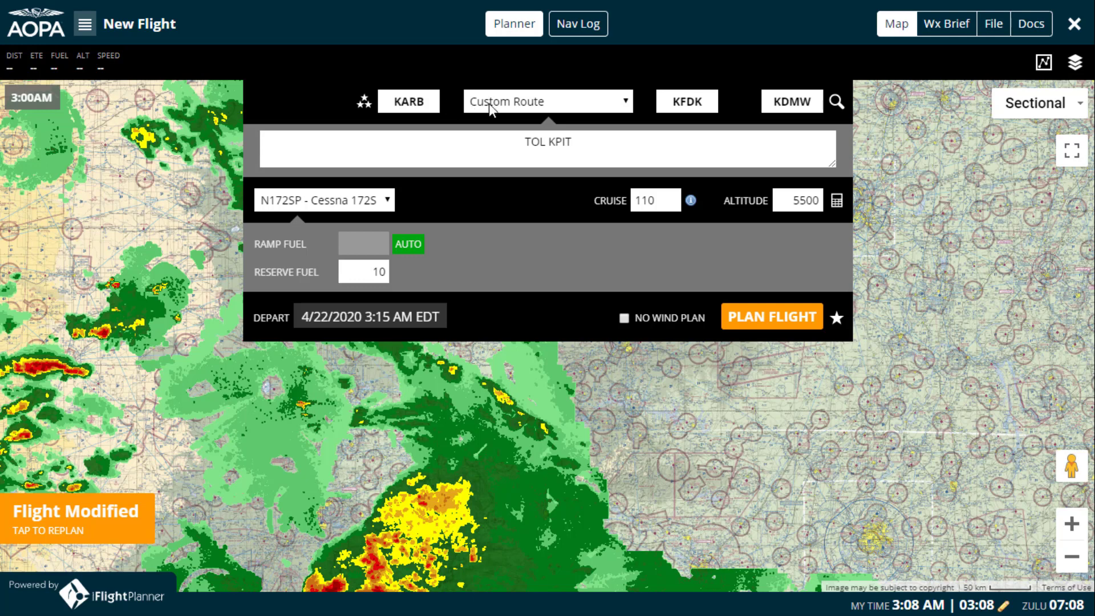
pyautogui.click(549, 100)
pyautogui.click(563, 152)
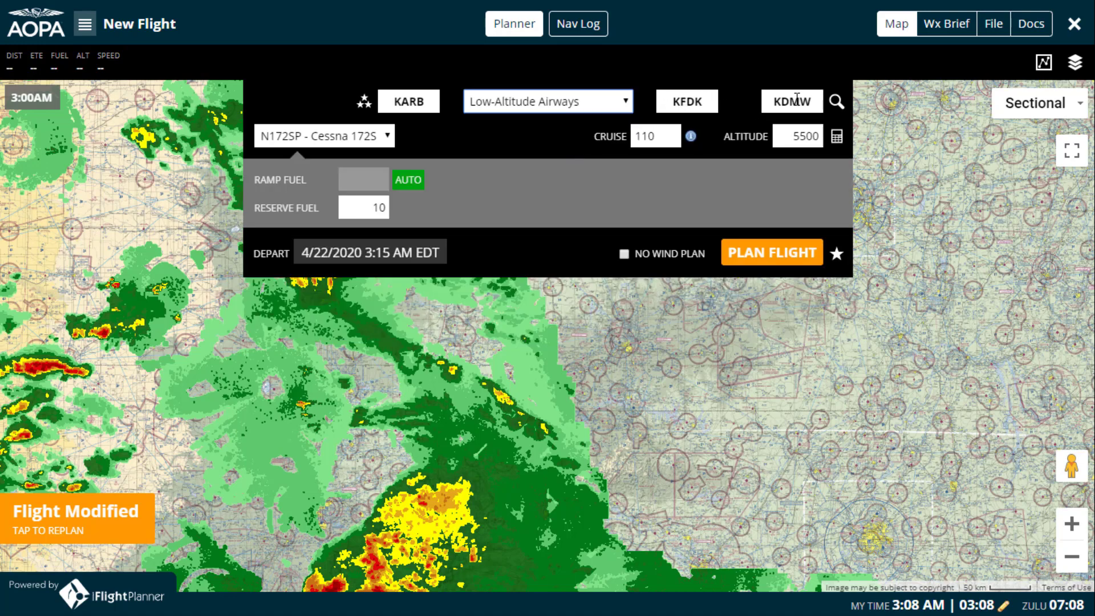
pyautogui.click(836, 103)
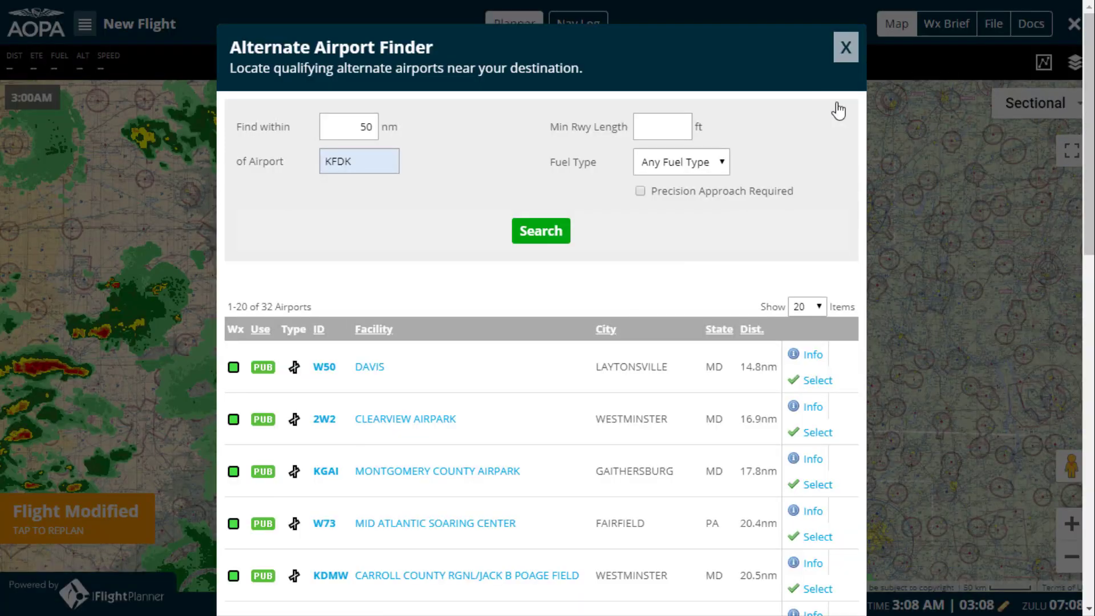
pyautogui.click(854, 50)
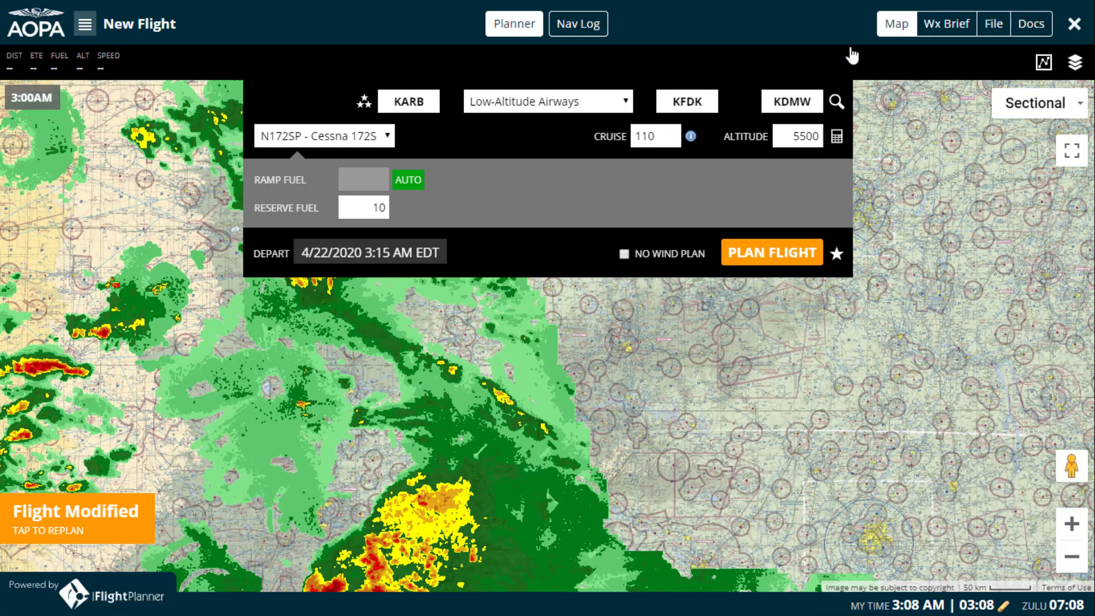
pyautogui.click(388, 137)
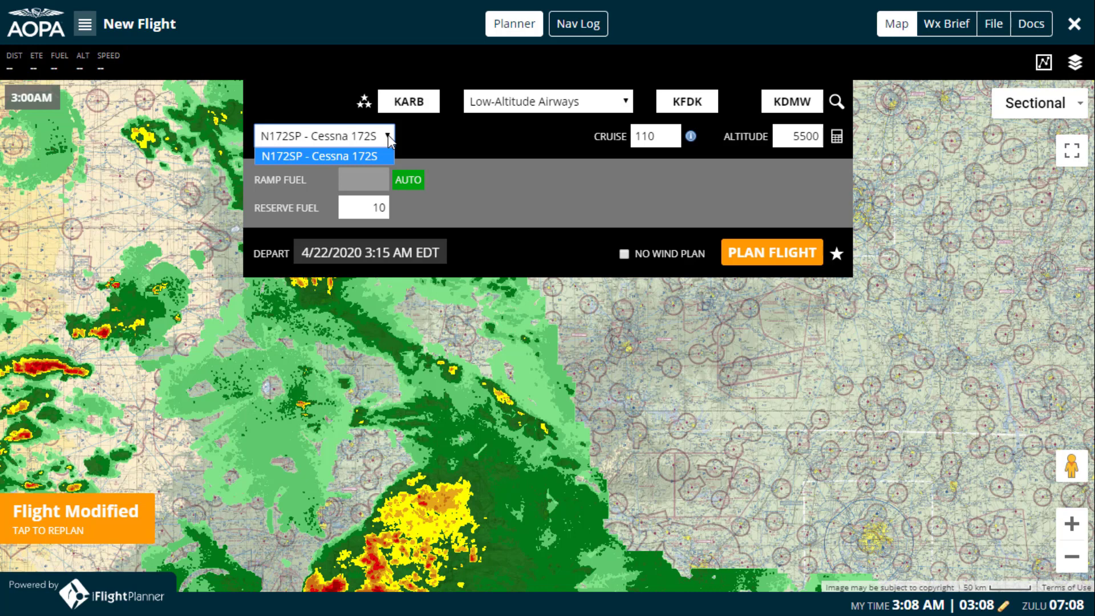
pyautogui.click(388, 134)
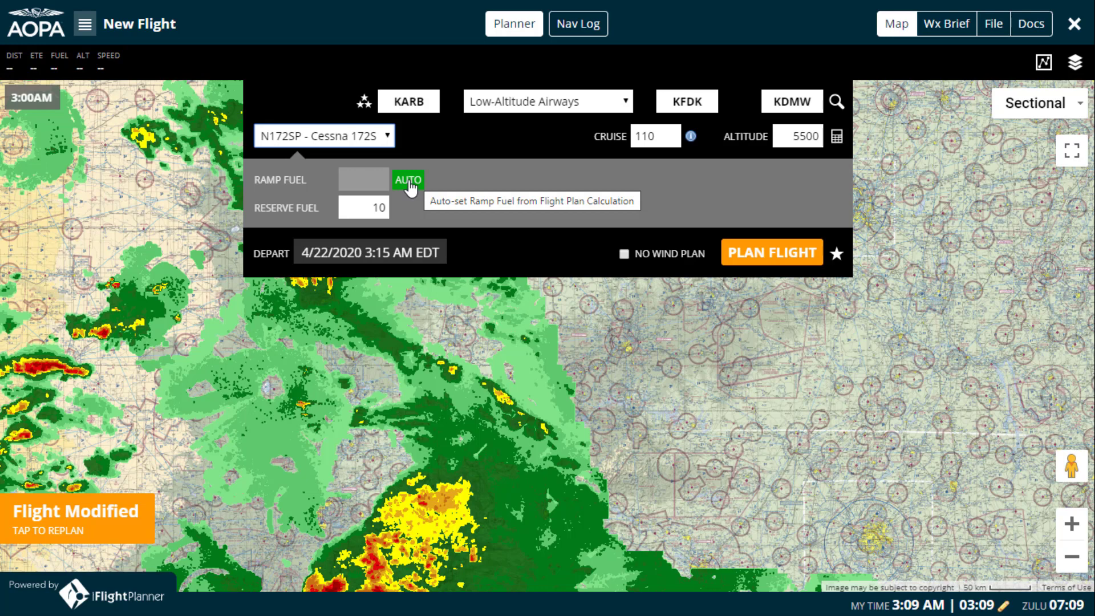
# Turn off AUTO ramp fuel and enter a manual ramp fuel of 56
pyautogui.doubleClick(386, 207)
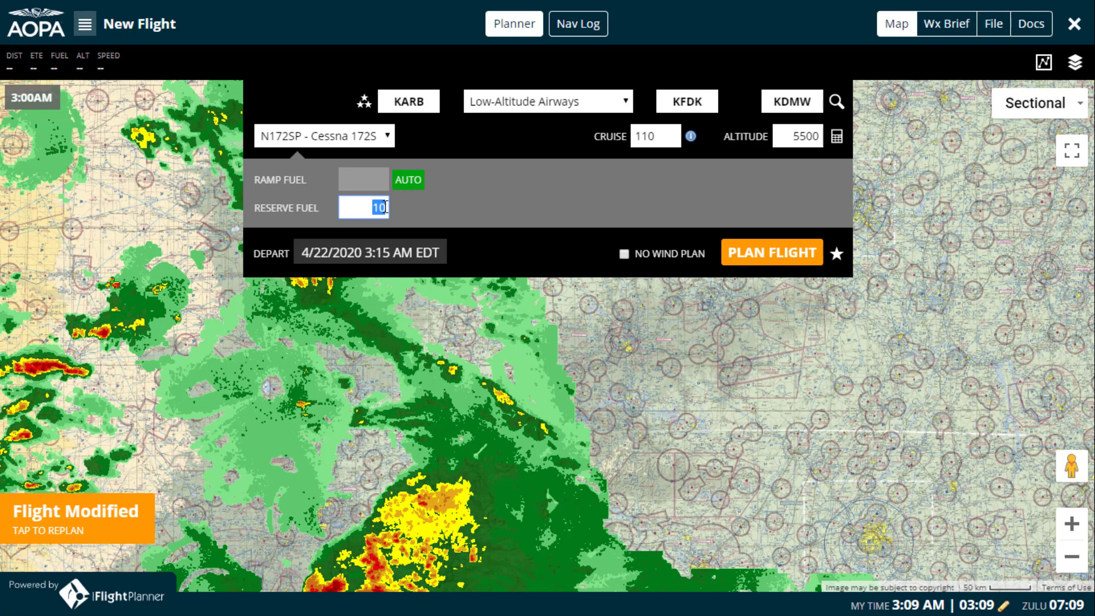
pyautogui.click(411, 182)
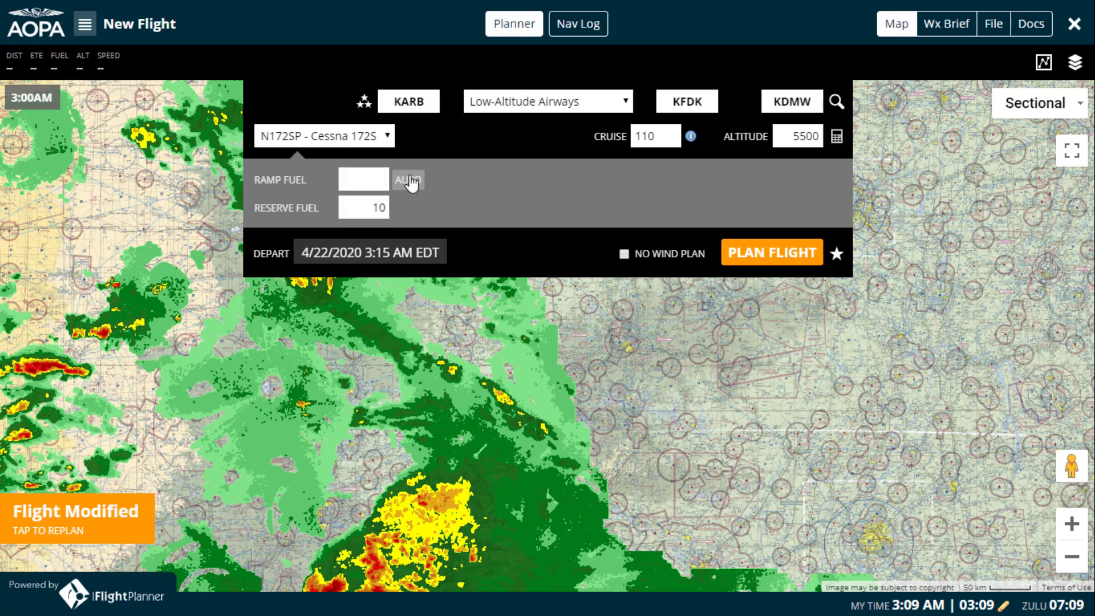
pyautogui.click(376, 176)
pyautogui.write('56')
# Set departure to 20 Minutes From Now (3:29 AM EDT) and check No Wind Plan
pyautogui.click(372, 255)
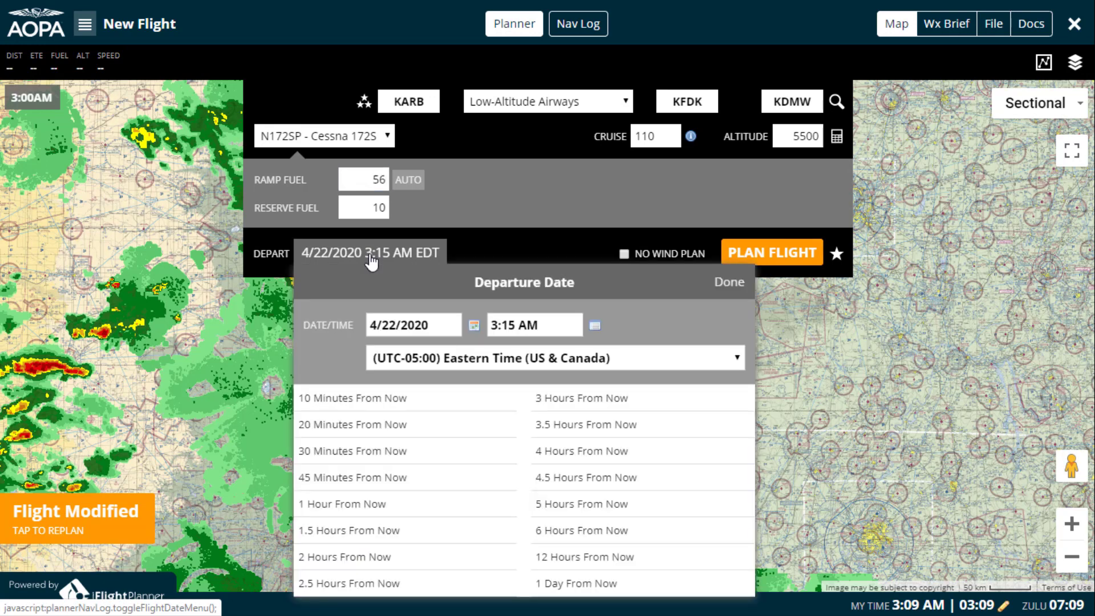
pyautogui.click(450, 429)
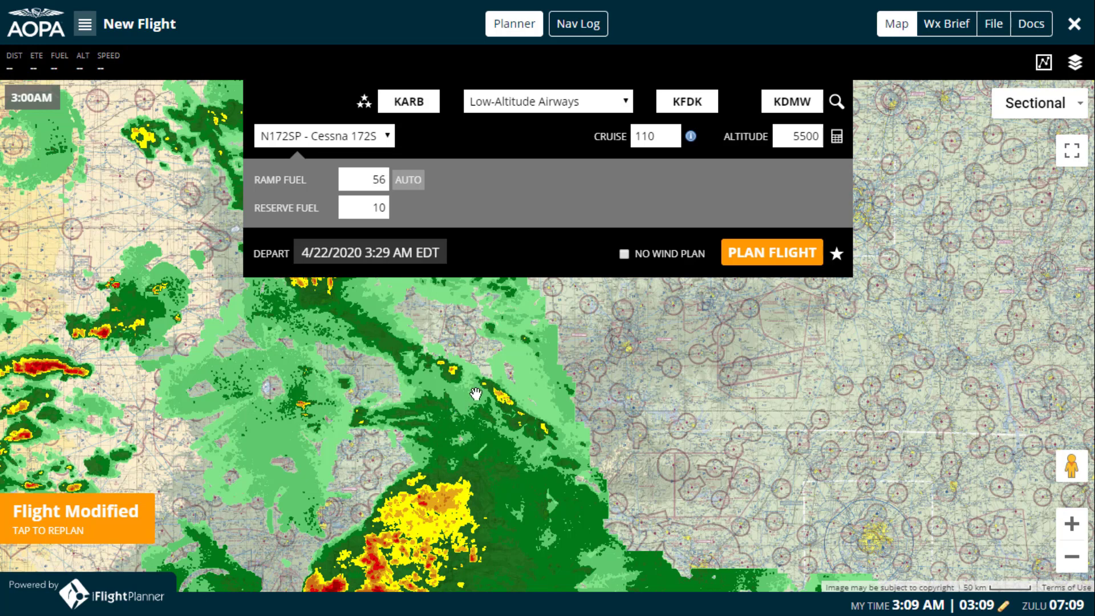
pyautogui.click(623, 254)
# Plan the KARB–KFDK airway route (399 nm), cancel saving it as a stored route, and review the Nav Log
pyautogui.click(771, 254)
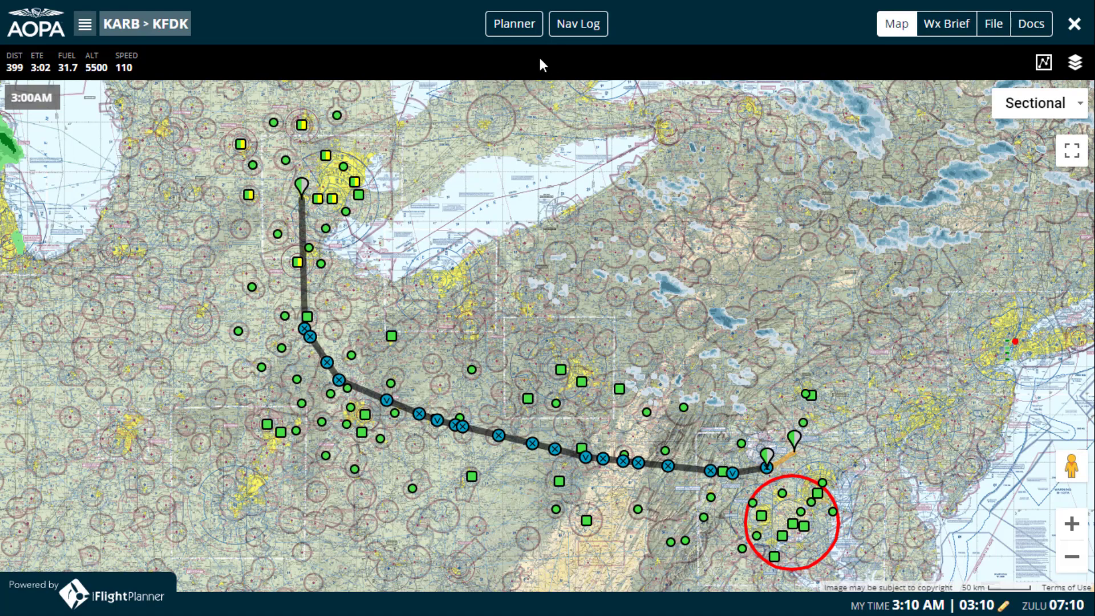
pyautogui.click(517, 28)
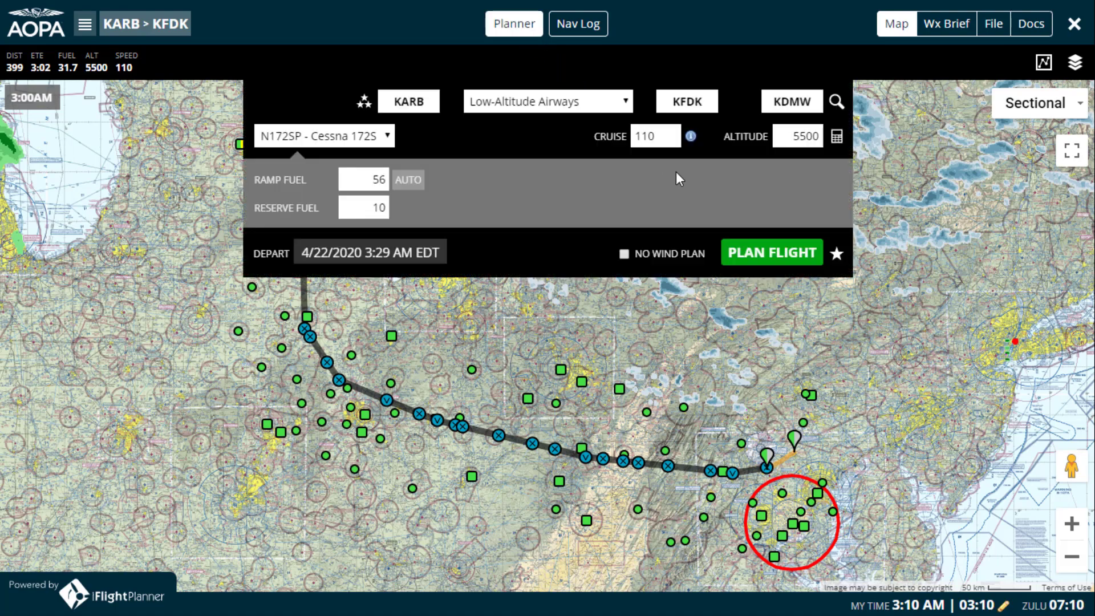
pyautogui.click(837, 254)
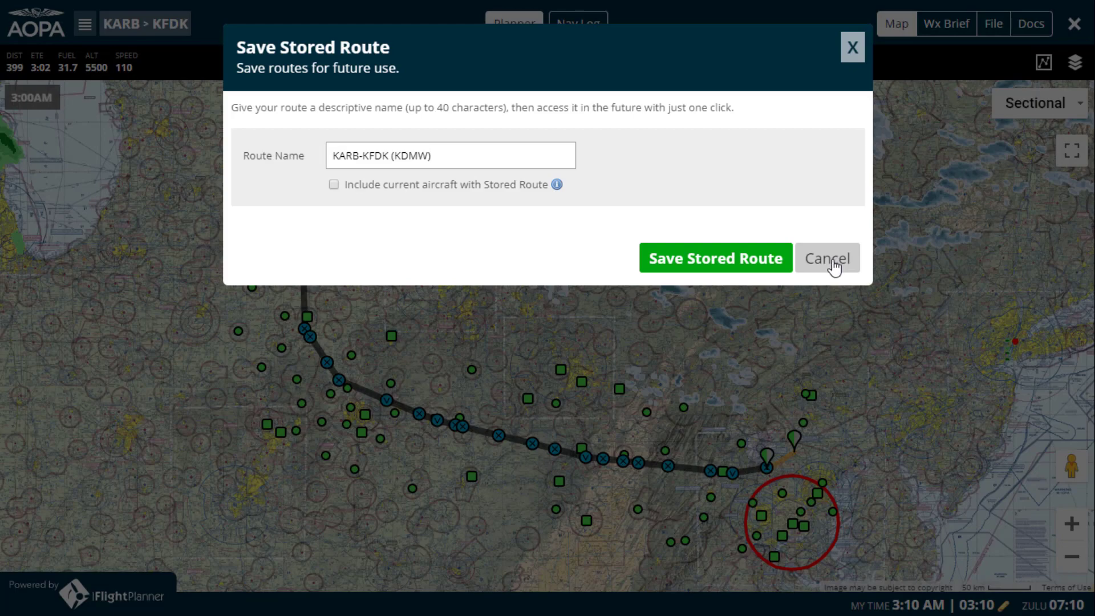
pyautogui.click(833, 261)
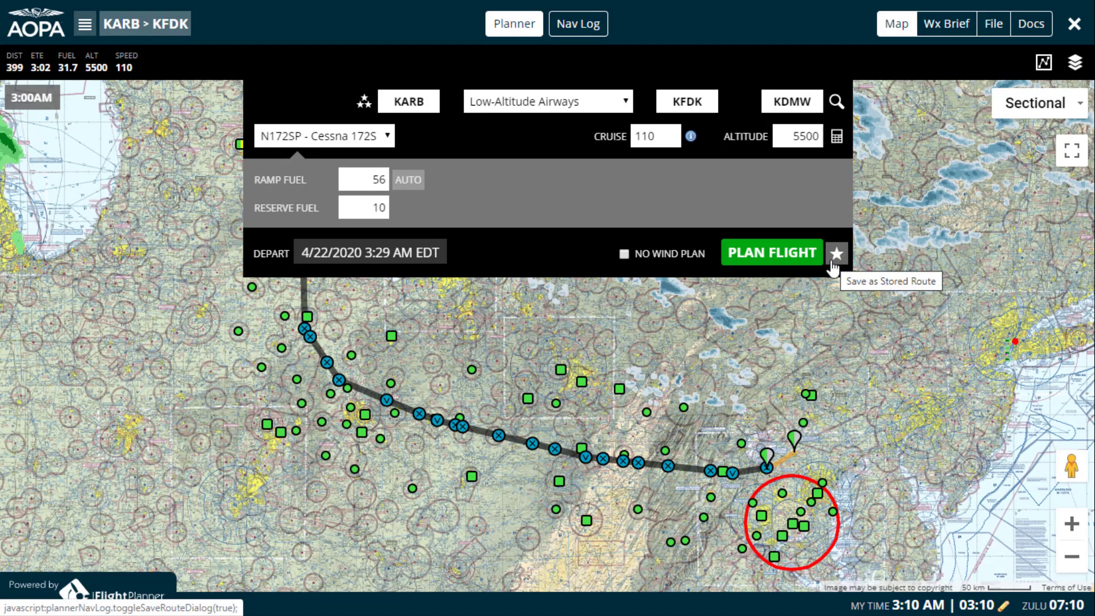
pyautogui.click(535, 35)
pyautogui.click(577, 28)
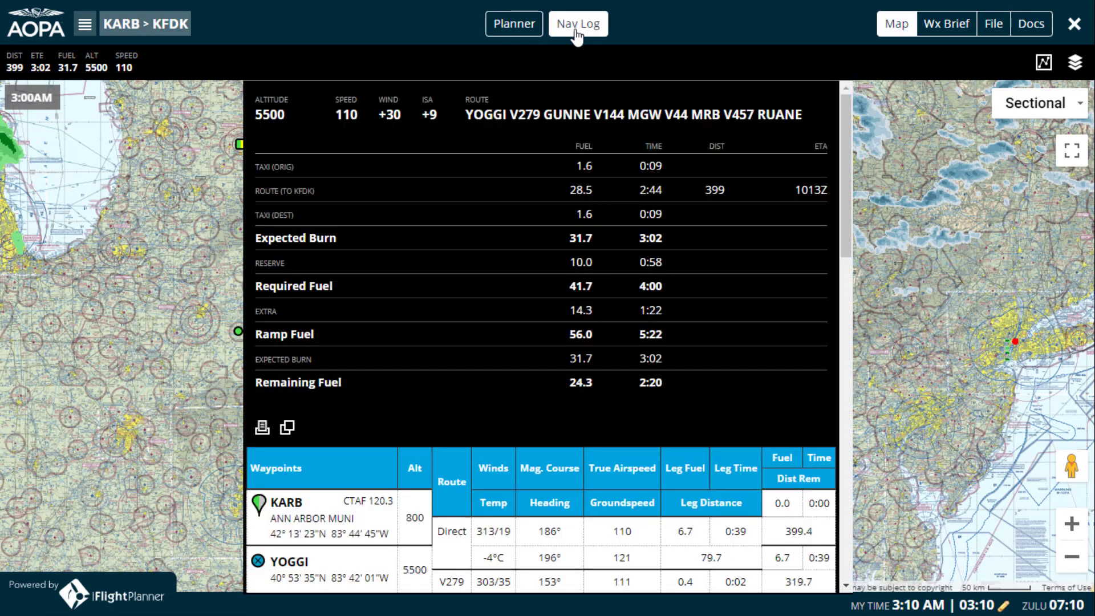
pyautogui.click(577, 33)
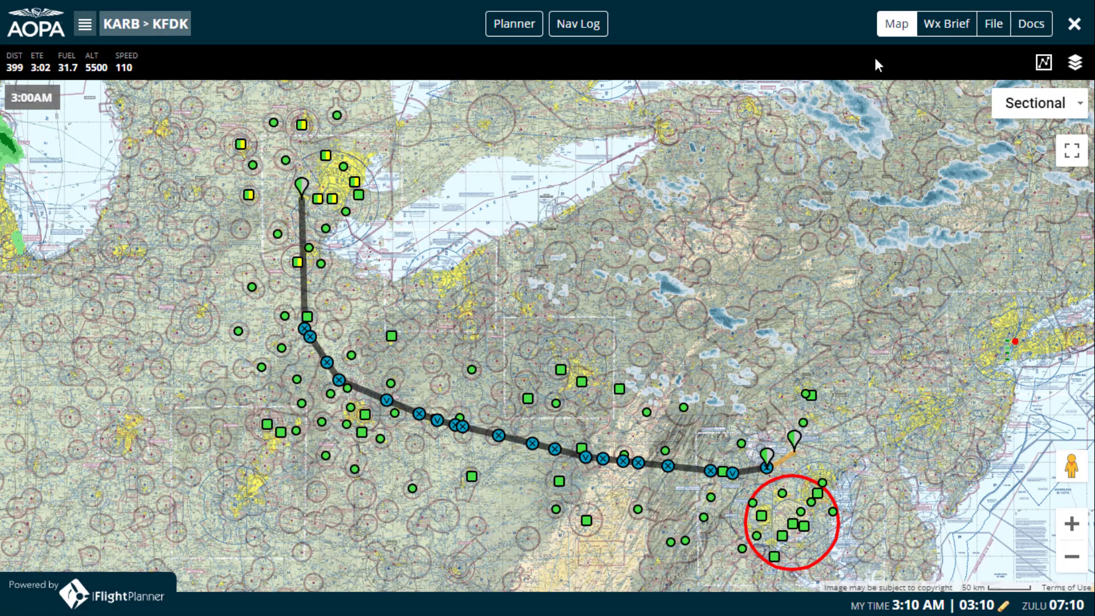
# Clear the RADAR, Enroute Conditions, IFR and Class B map layers, leaving only PIREPs
pyautogui.click(1072, 70)
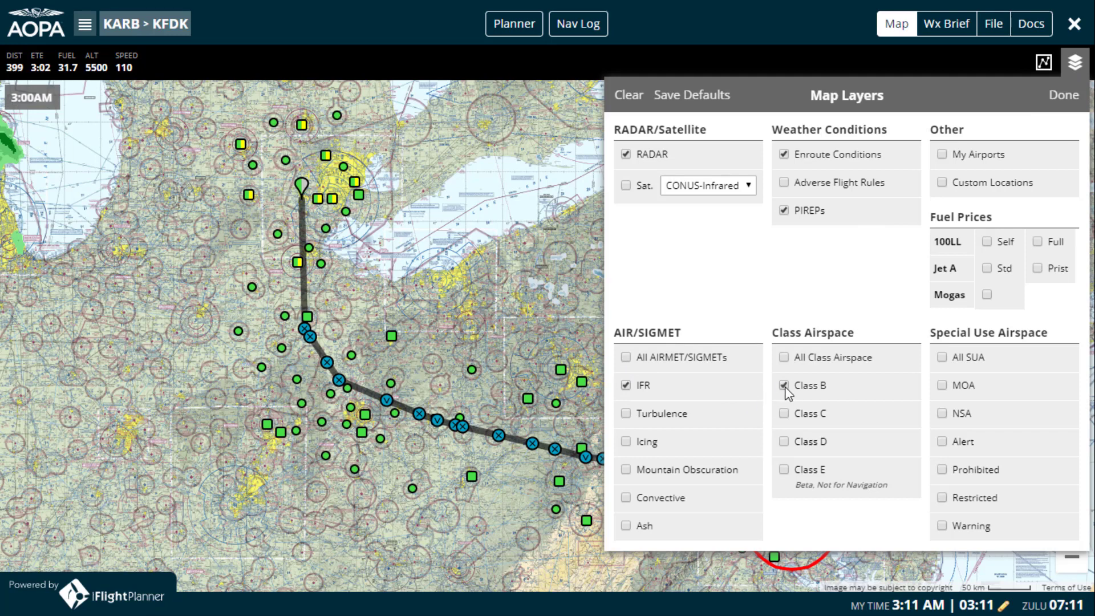
pyautogui.click(629, 95)
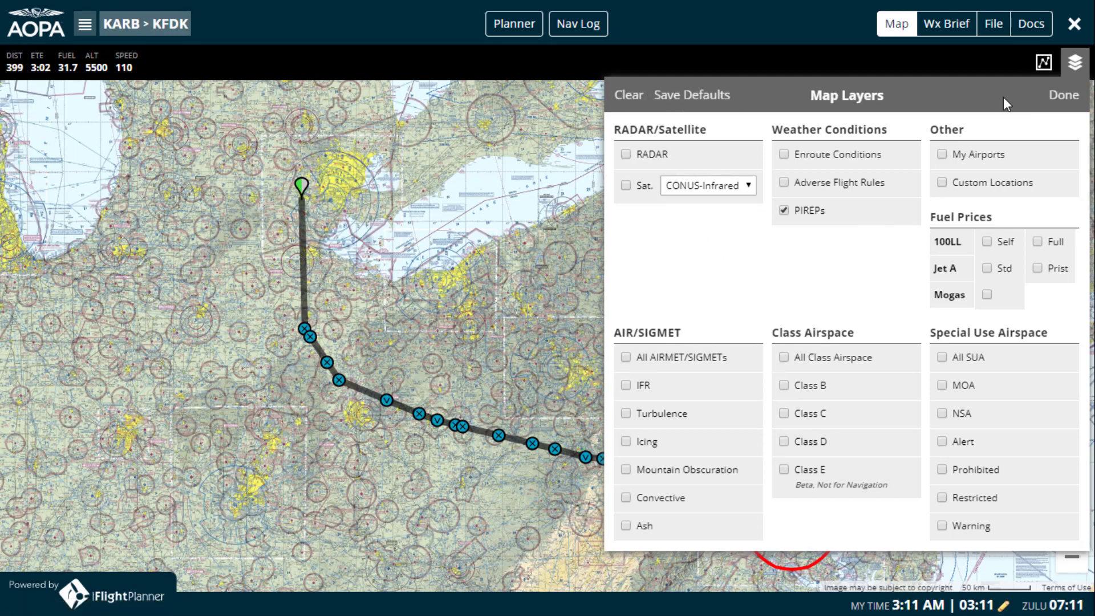
pyautogui.click(1057, 97)
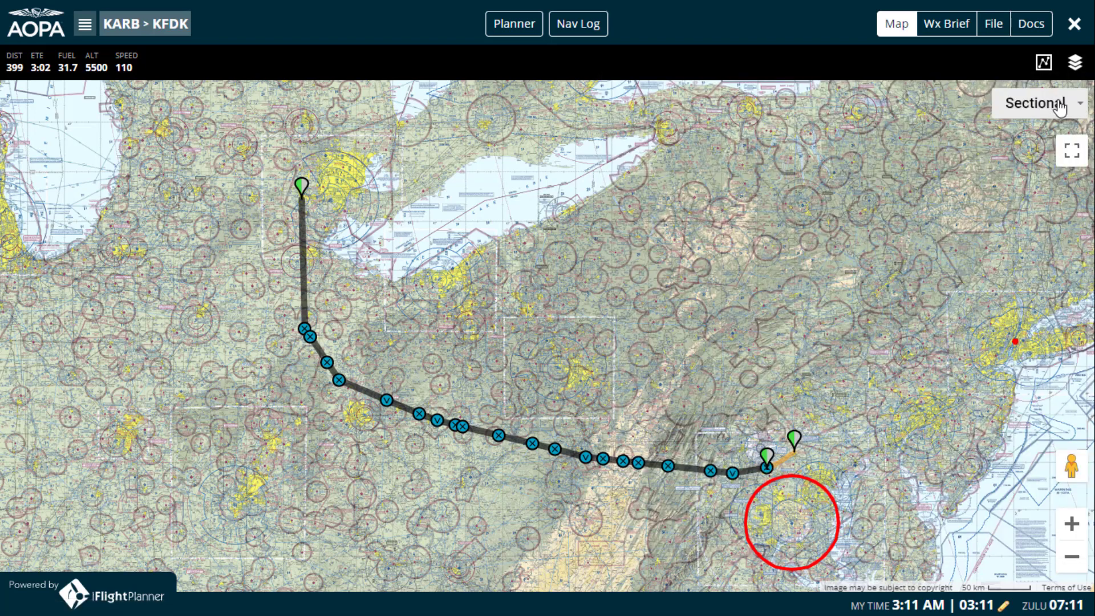
pyautogui.click(1070, 109)
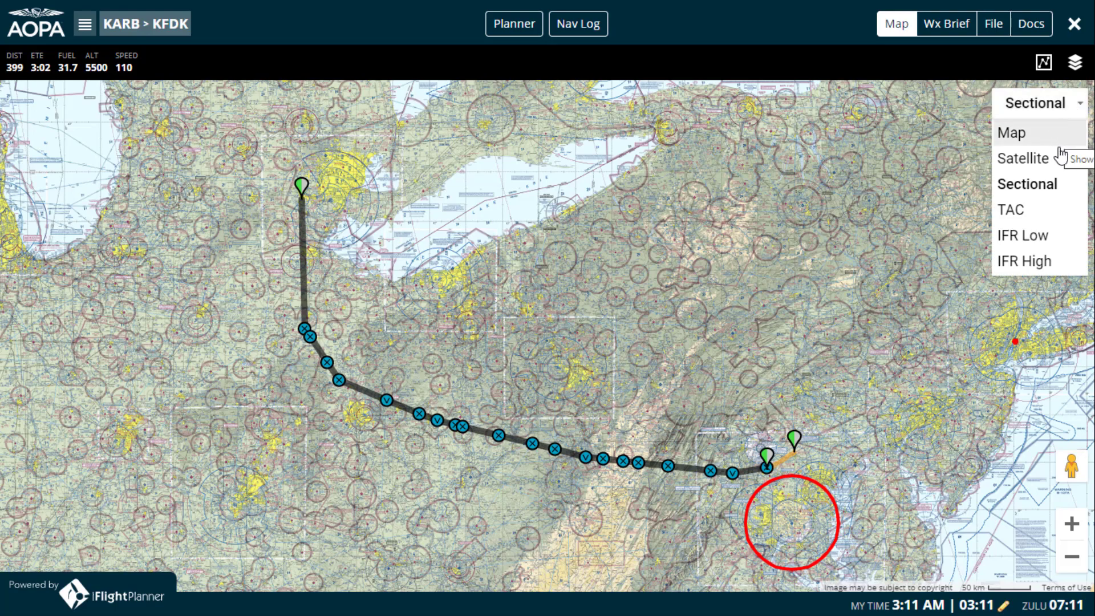
pyautogui.click(1062, 236)
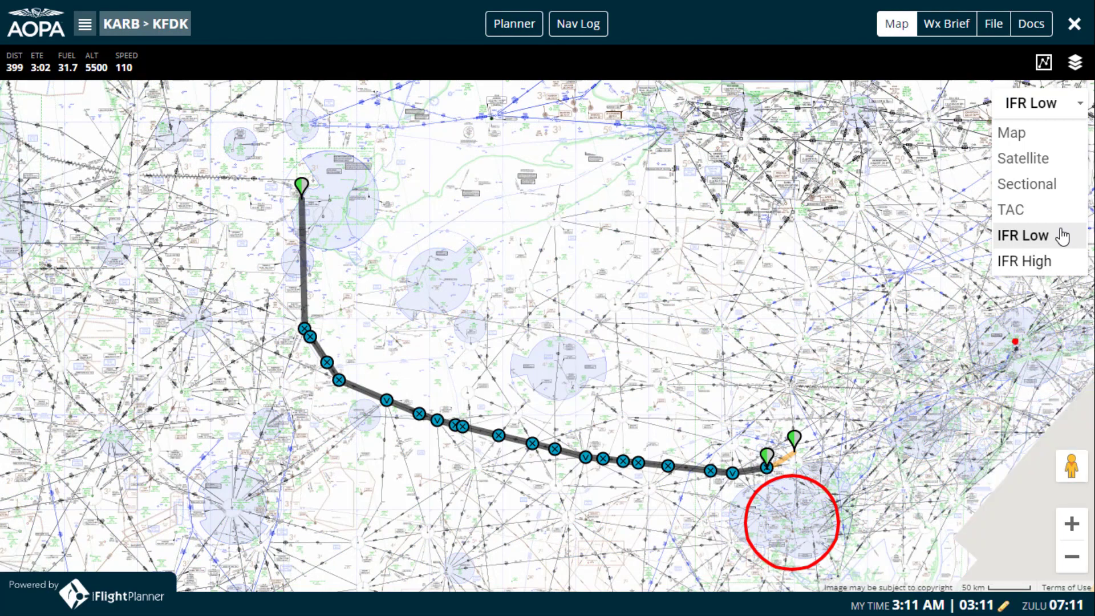
pyautogui.click(1040, 167)
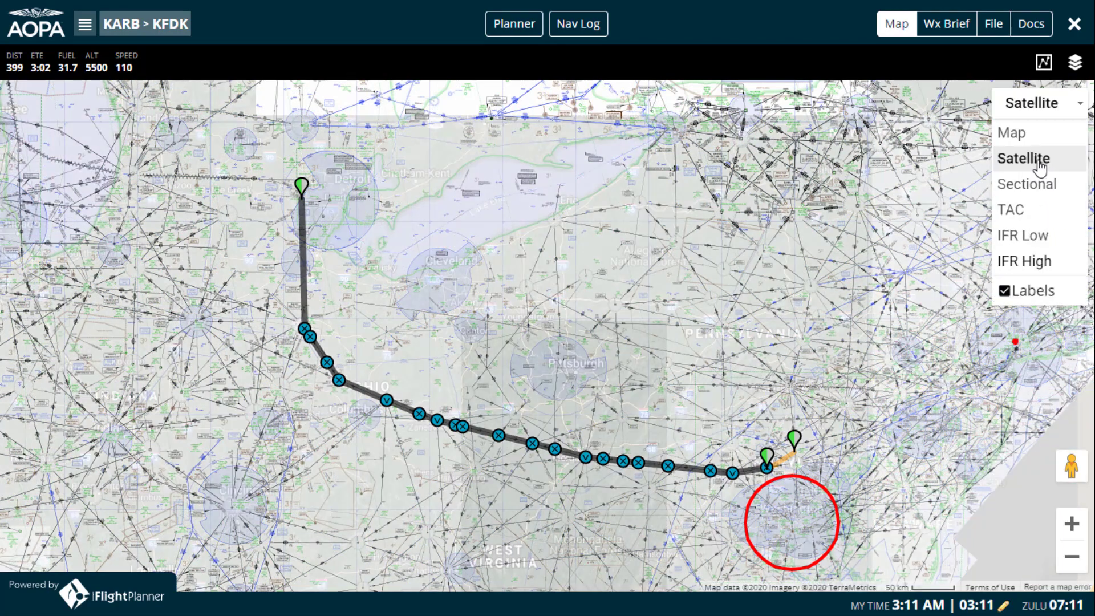
pyautogui.click(1043, 188)
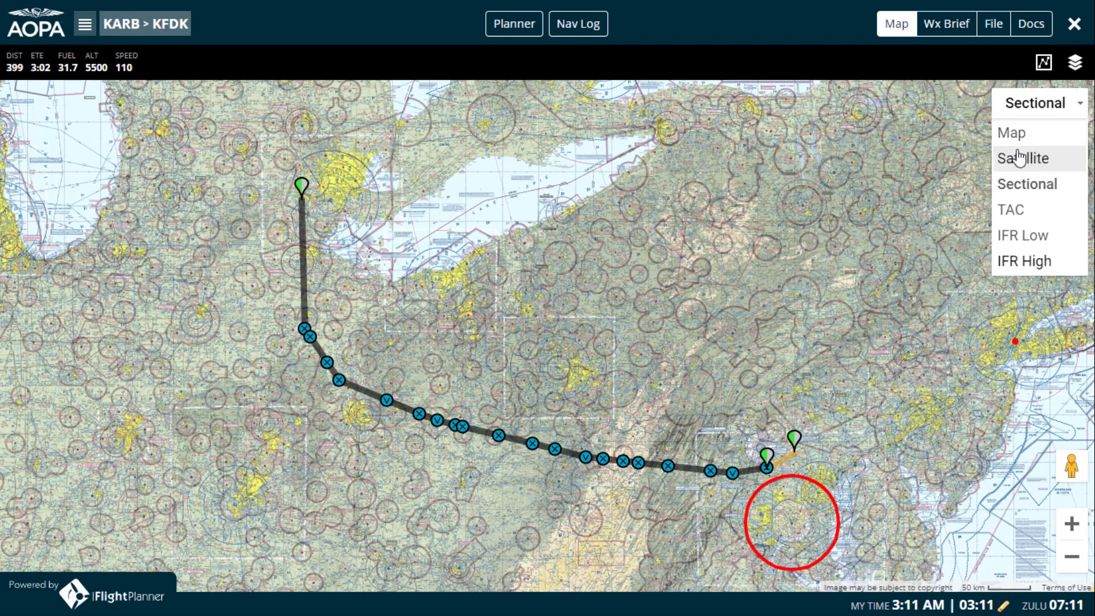
pyautogui.click(1067, 104)
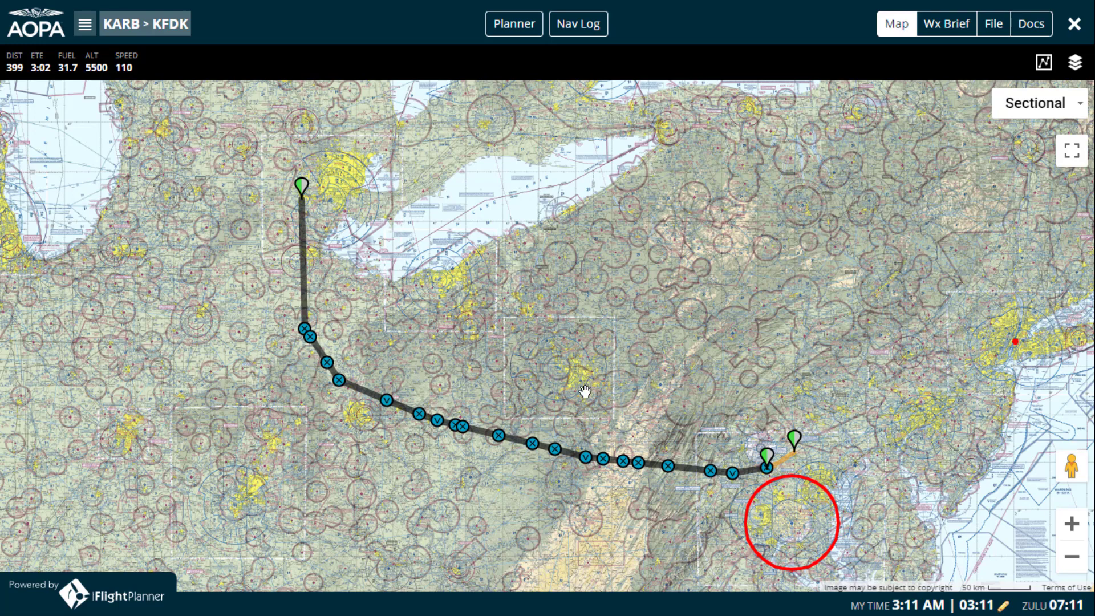
pyautogui.moveTo(438, 429)
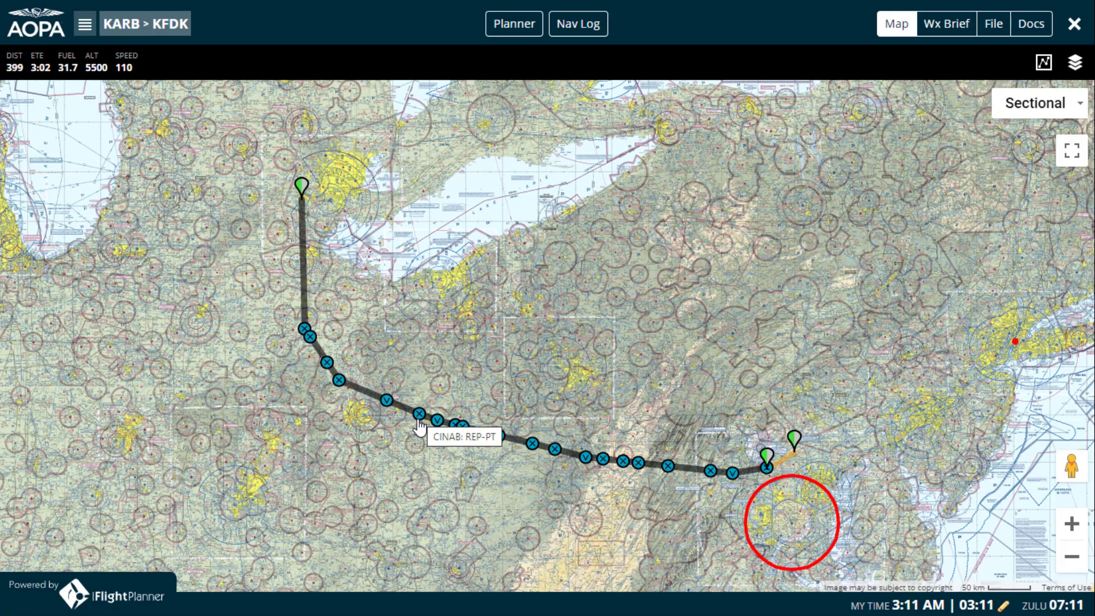
pyautogui.click(419, 422)
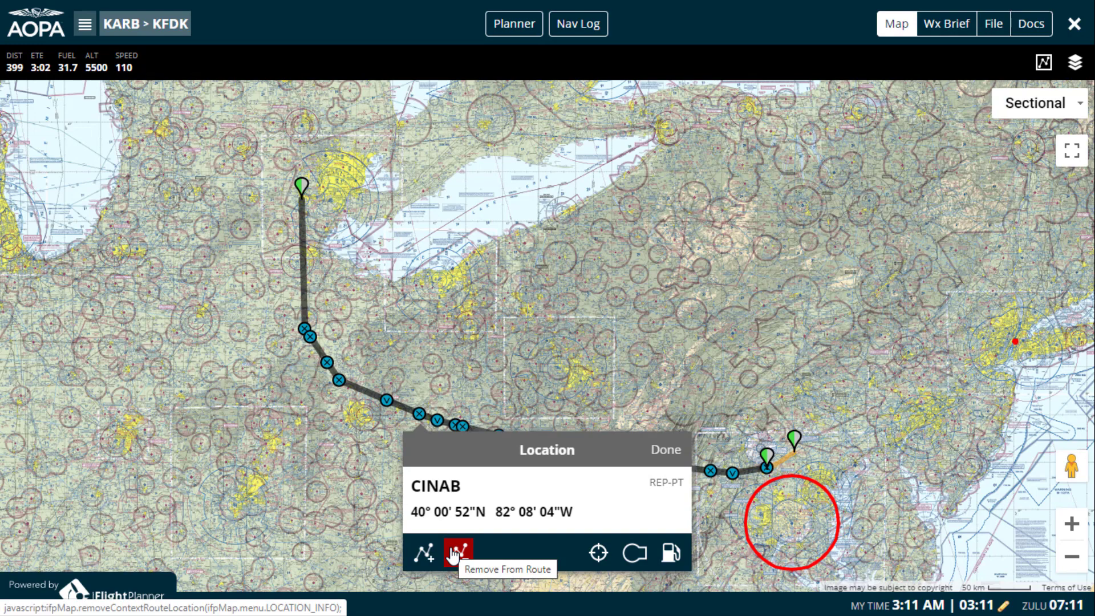
pyautogui.click(599, 553)
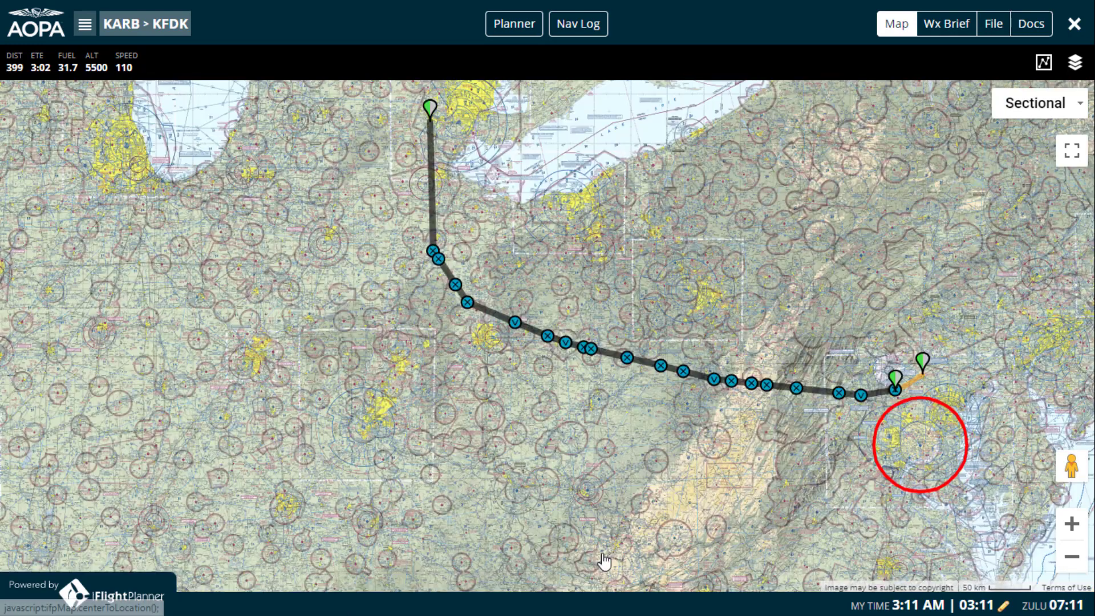
pyautogui.click(547, 337)
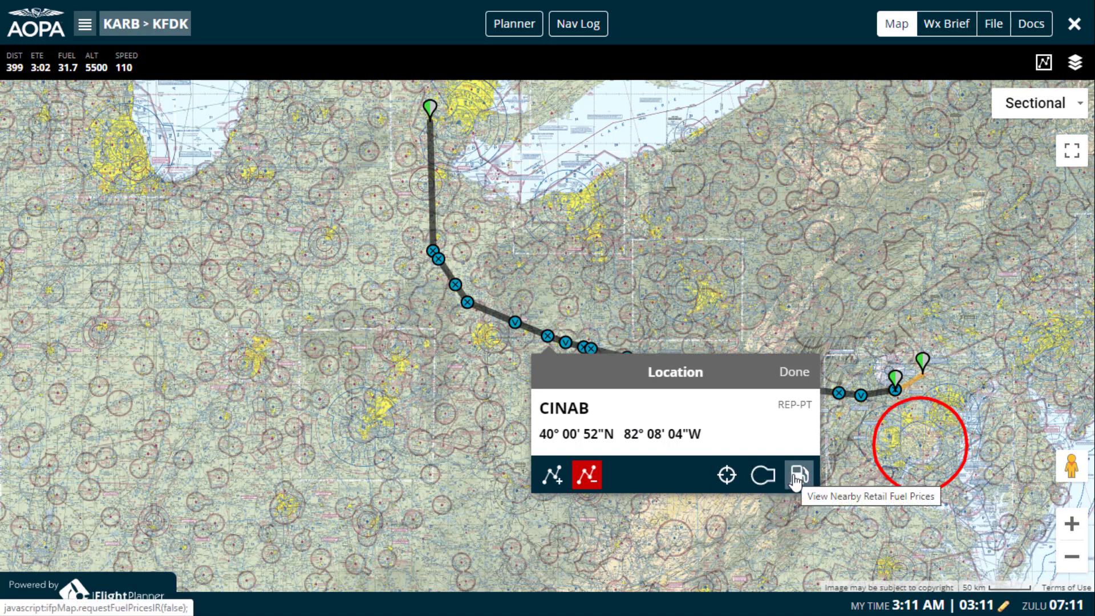
pyautogui.click(788, 372)
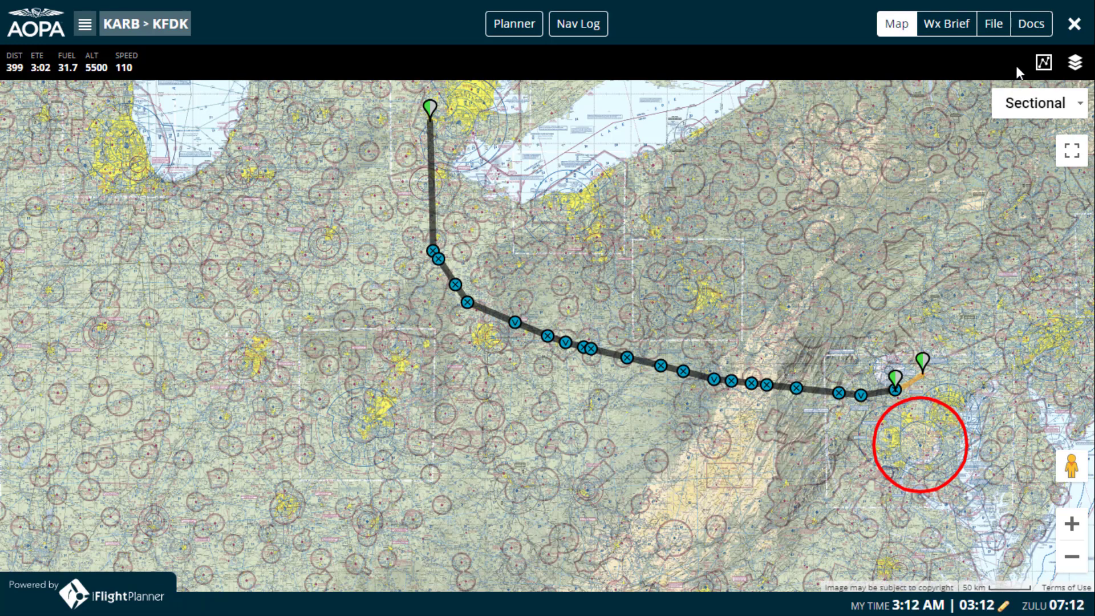
pyautogui.click(1040, 66)
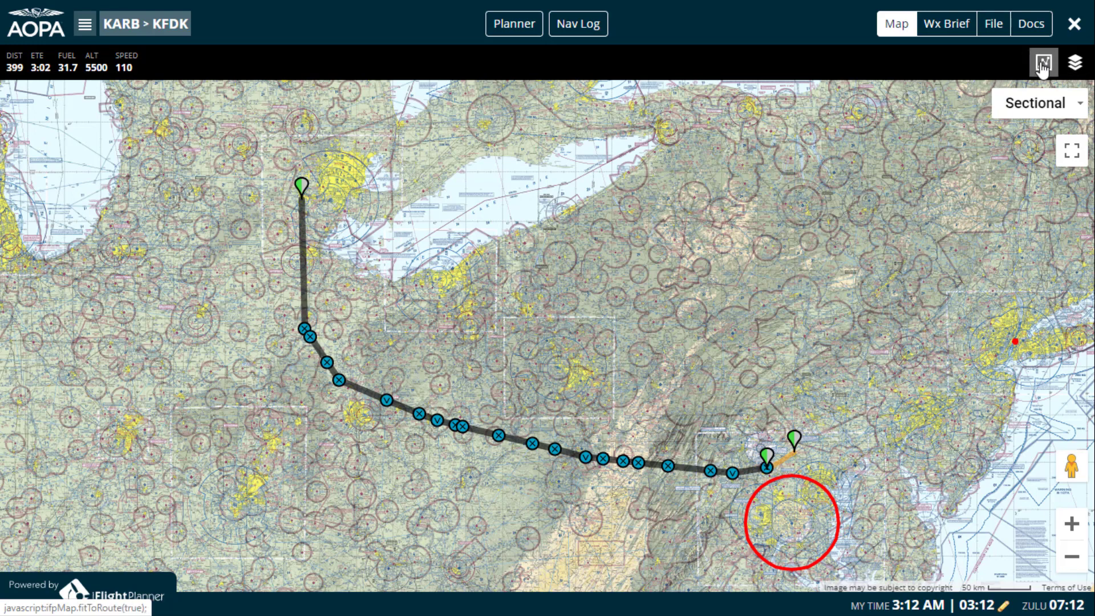
# Drag a route point onto APE, add a new point on the GUNNE–APE leg, and reposition it
pyautogui.moveTo(388, 402)
pyautogui.mouseDown()
pyautogui.moveTo(433, 346)
pyautogui.moveTo(348, 459)
pyautogui.moveTo(389, 399)
pyautogui.mouseUp()
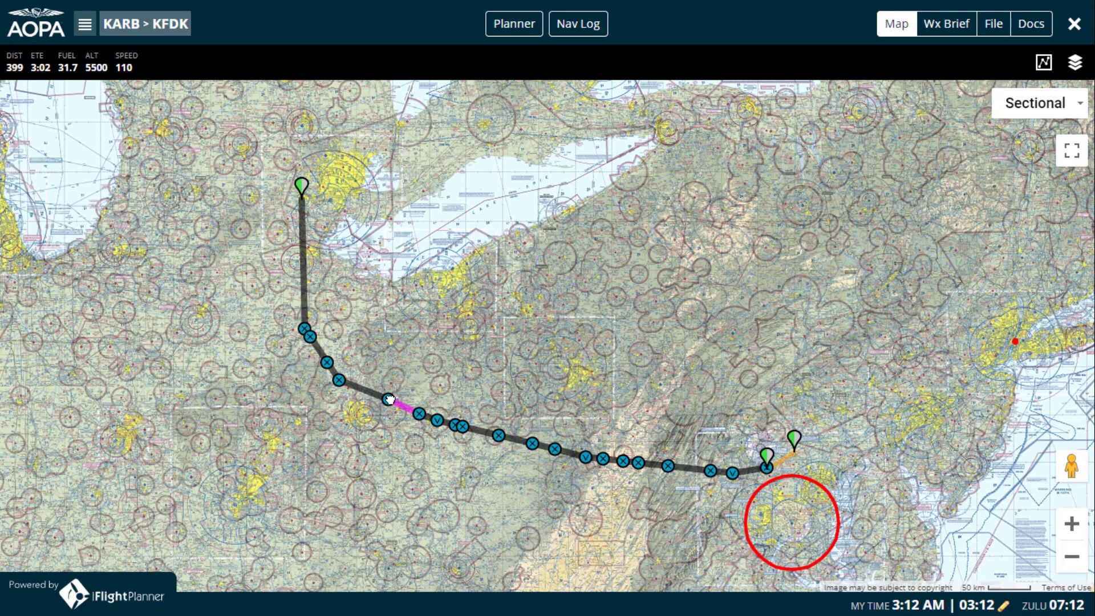
pyautogui.moveTo(388, 399); pyautogui.dragTo(389, 400)
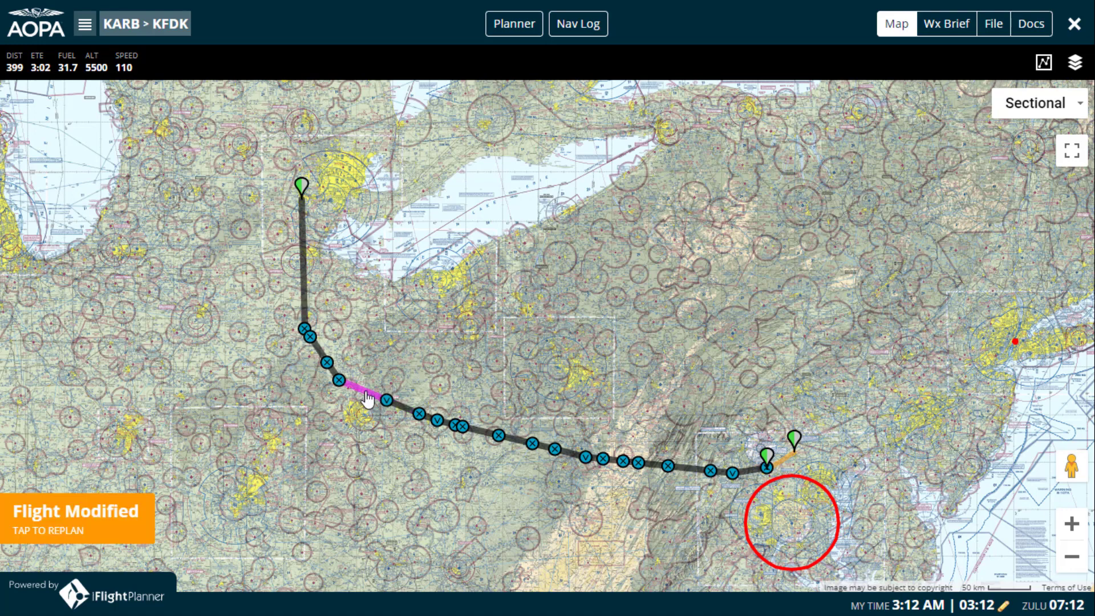
pyautogui.moveTo(366, 402)
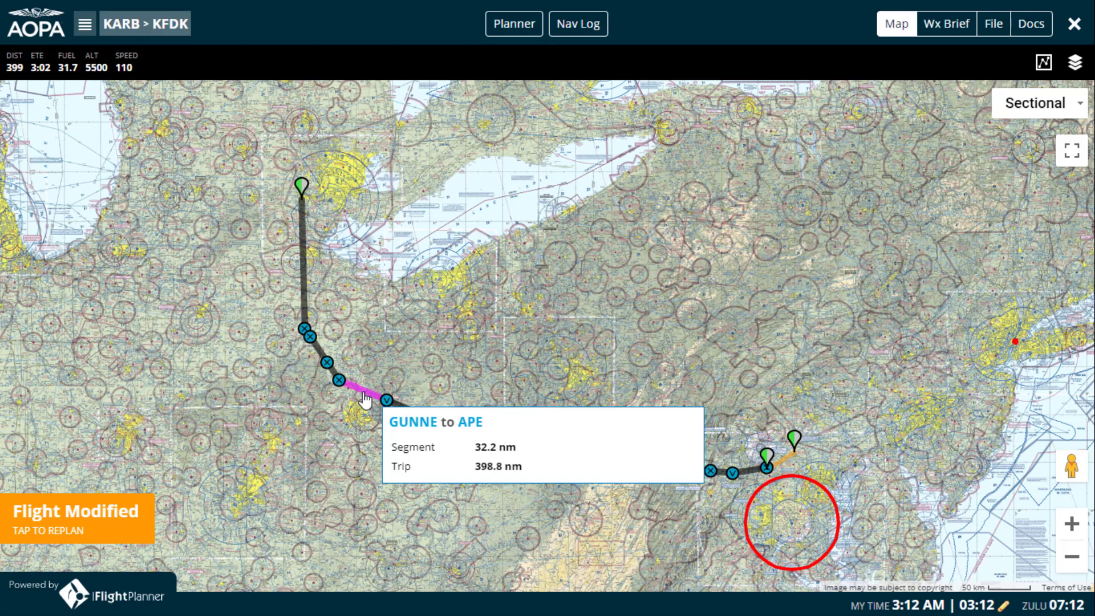
pyautogui.click(363, 392)
pyautogui.moveTo(363, 393)
pyautogui.mouseDown()
pyautogui.moveTo(383, 361)
pyautogui.moveTo(359, 401)
pyautogui.mouseUp()
pyautogui.moveTo(482, 435); pyautogui.dragTo(498, 393)
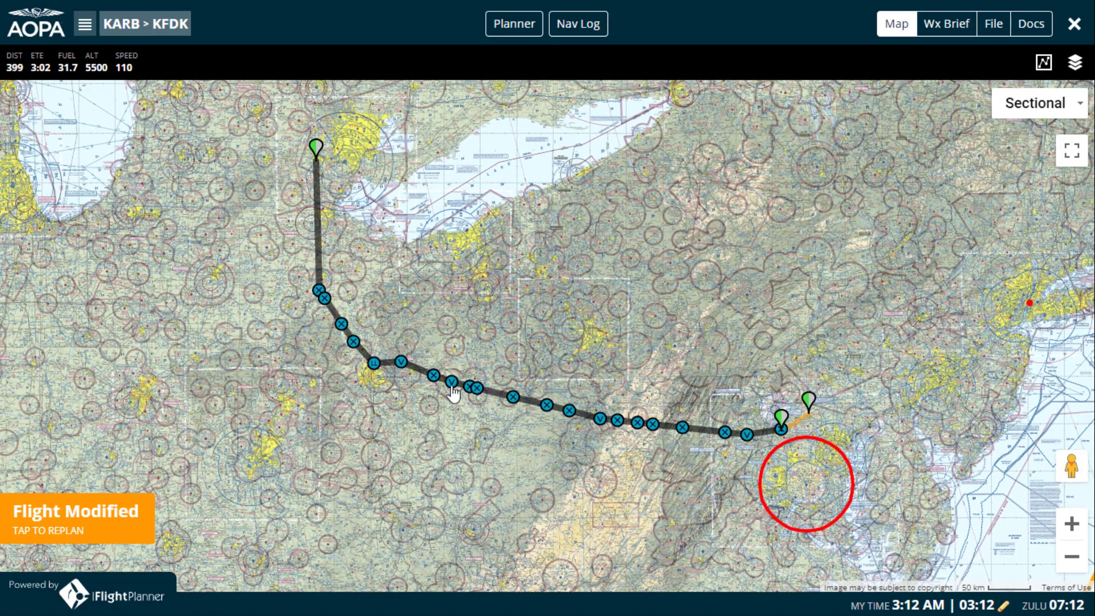
pyautogui.moveTo(374, 364)
pyautogui.mouseDown()
pyautogui.moveTo(382, 341)
pyautogui.moveTo(379, 356)
pyautogui.mouseUp()
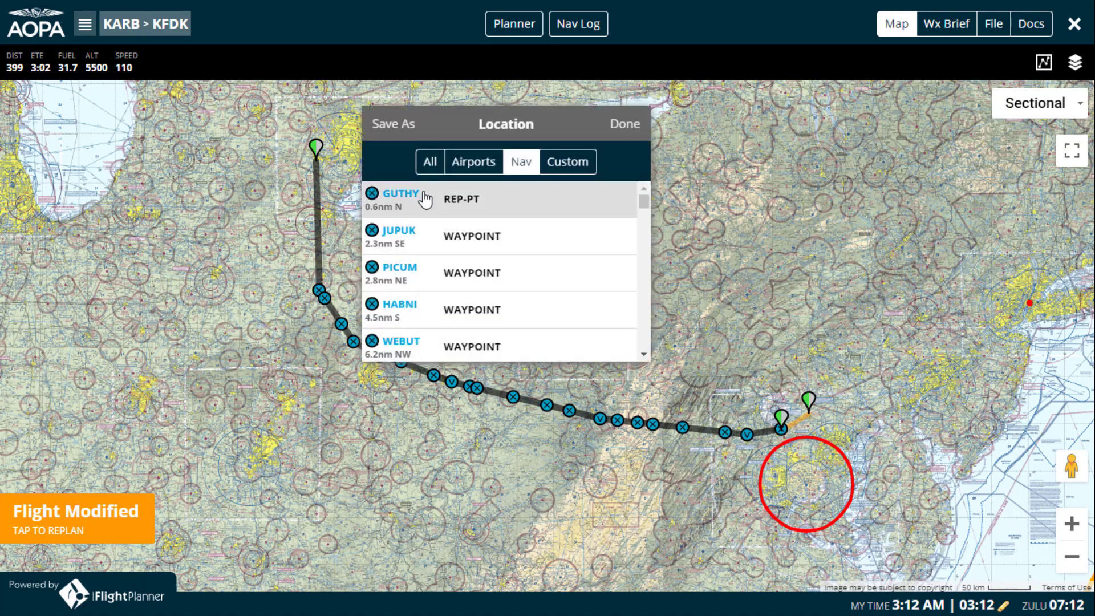
# Attach the new point as a Lat/Lon Waypoint from the All list and replan the flight
pyautogui.click(430, 165)
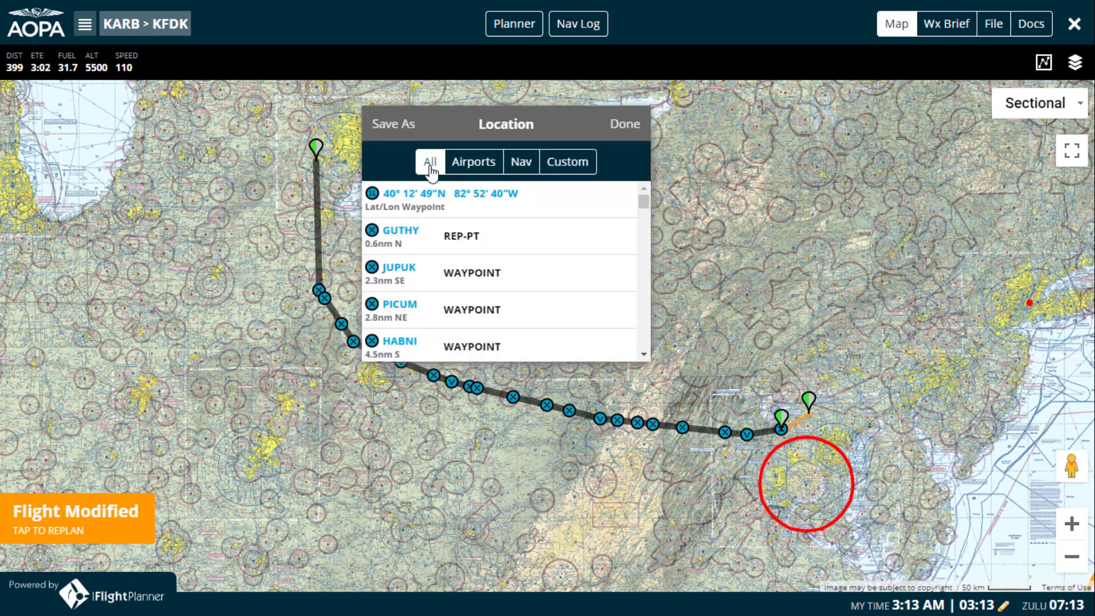
pyautogui.click(448, 204)
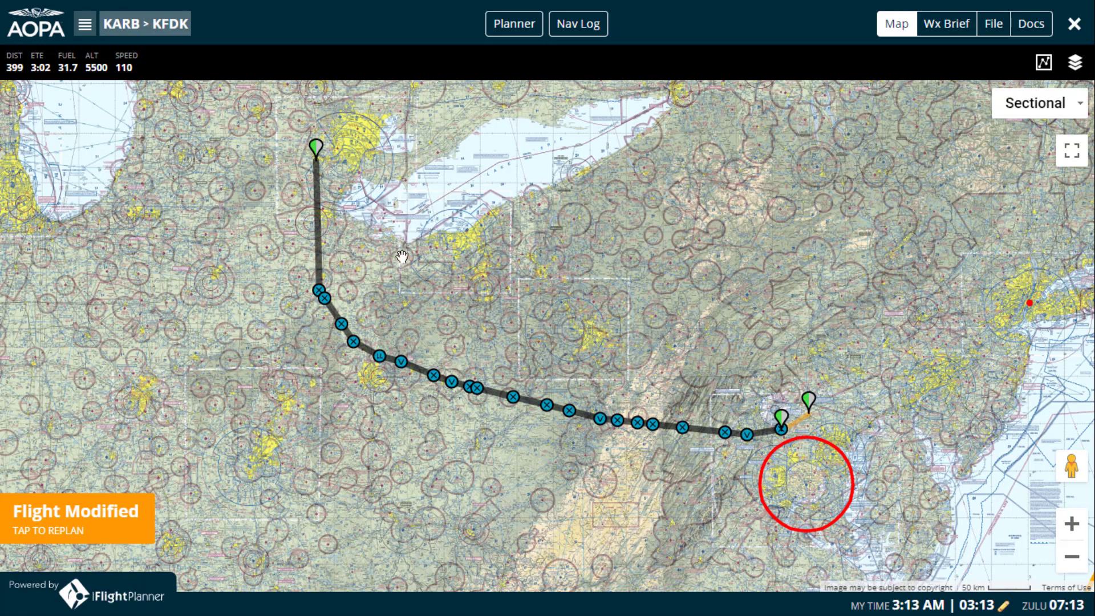
pyautogui.click(100, 531)
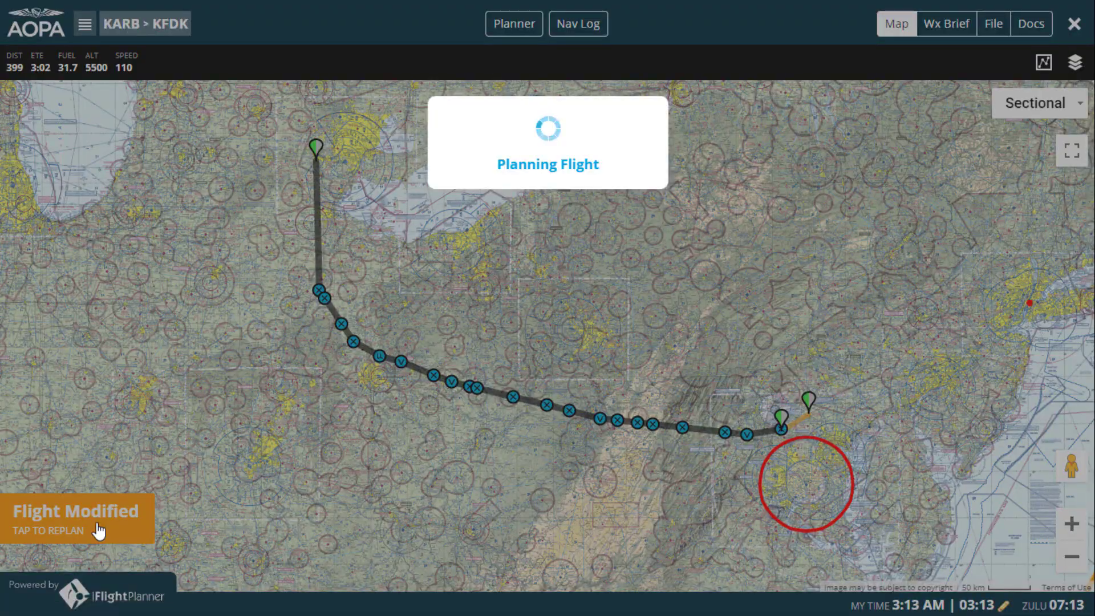